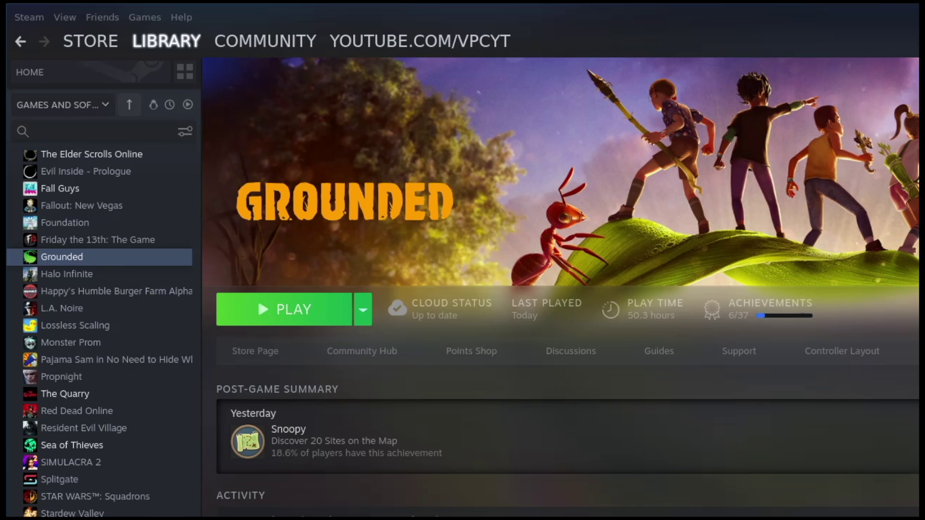
Switch to the Dolphin file manager and close the Recordings and Win64 folder tabs
{"action": "key", "text": "alt+Tab"}
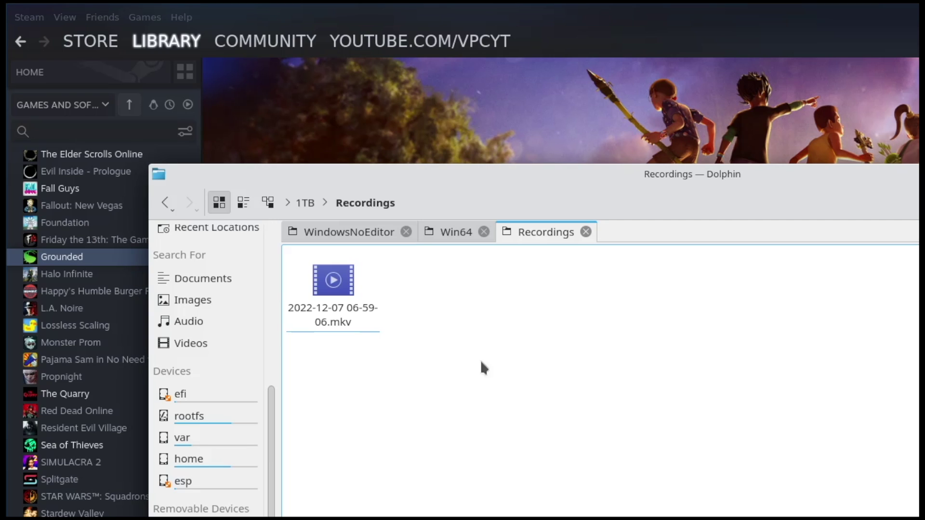
{"action": "left_click", "coordinate": [586, 232]}
{"action": "left_click", "coordinate": [484, 231]}
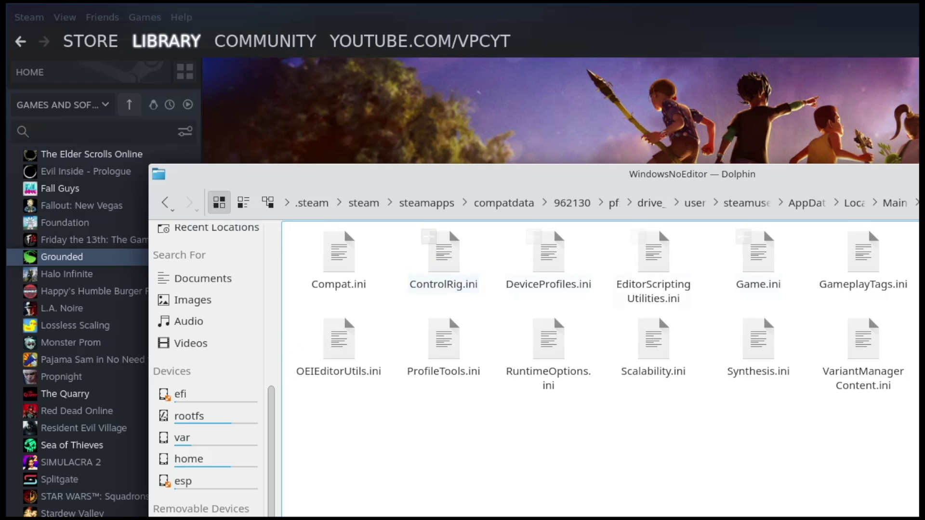
Open Grounded's binaries folder on the primary drive: steamapps/common/Grounded/Maine/Binaries/Win64
{"action": "scroll", "coordinate": [274, 344], "scroll_direction": "up", "scroll_amount": 6}
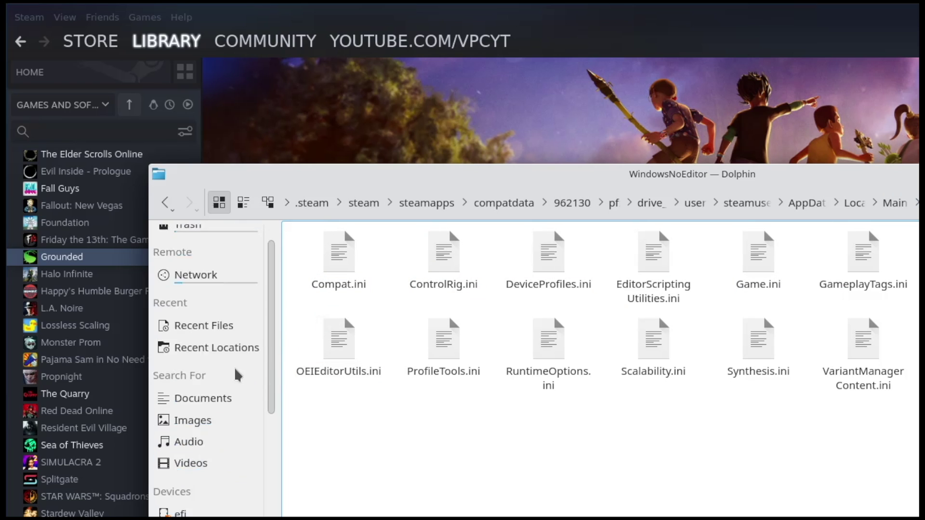
{"action": "scroll", "coordinate": [141, 310], "scroll_direction": "up", "scroll_amount": 5}
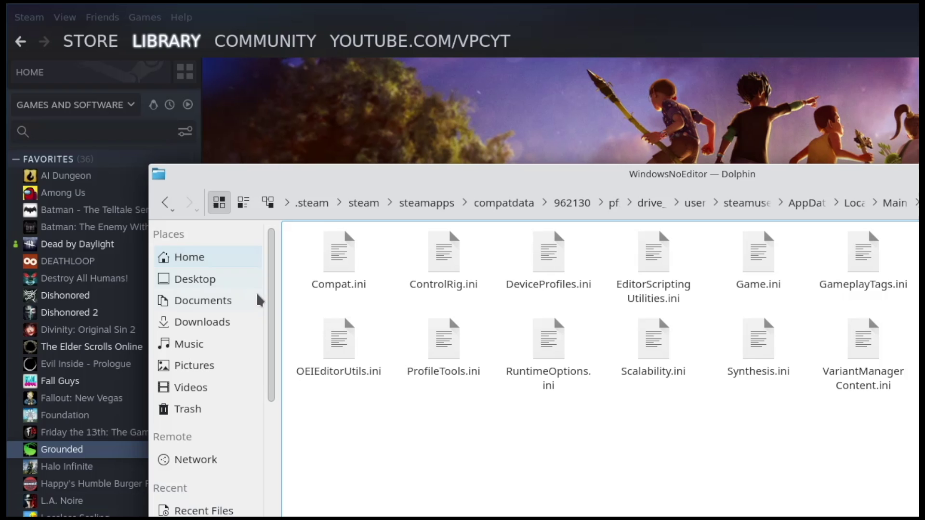
{"action": "scroll", "coordinate": [209, 288], "scroll_direction": "down", "scroll_amount": 5}
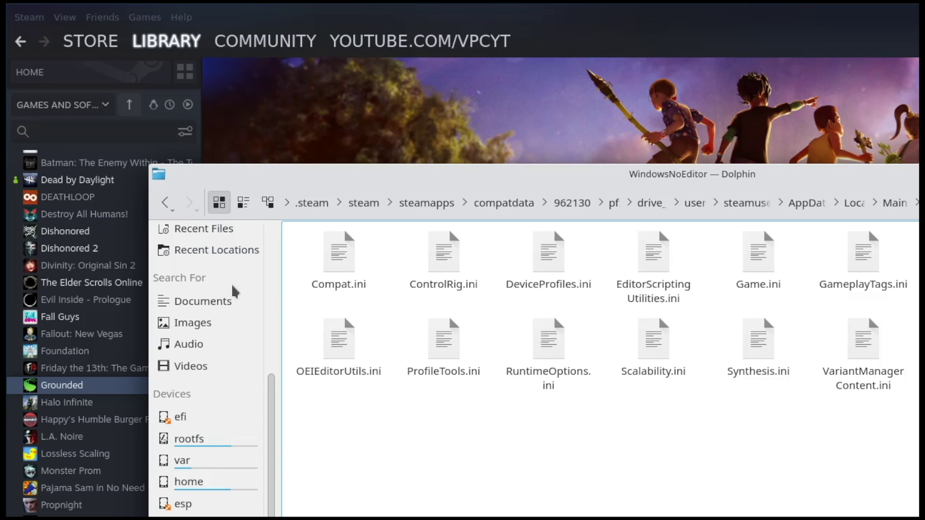
{"action": "scroll", "coordinate": [234, 291], "scroll_direction": "down", "scroll_amount": 1}
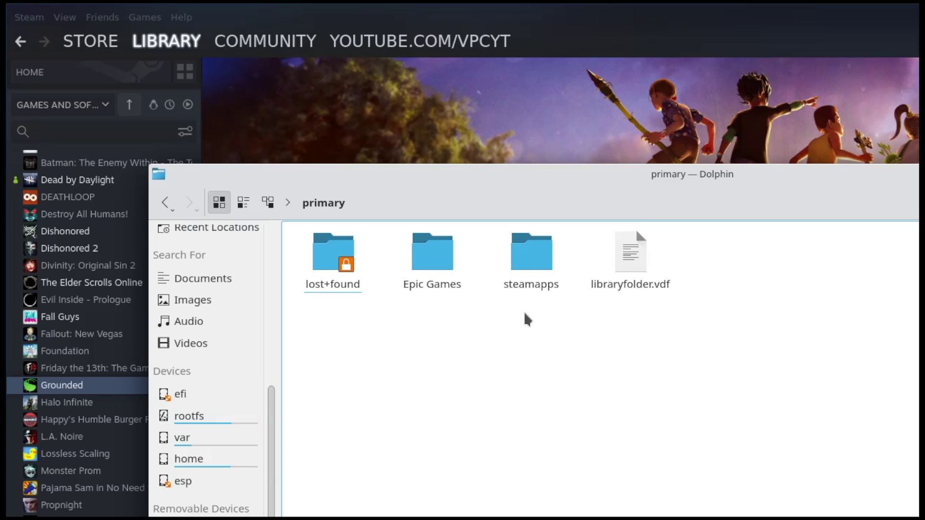
{"action": "double_click", "coordinate": [533, 263]}
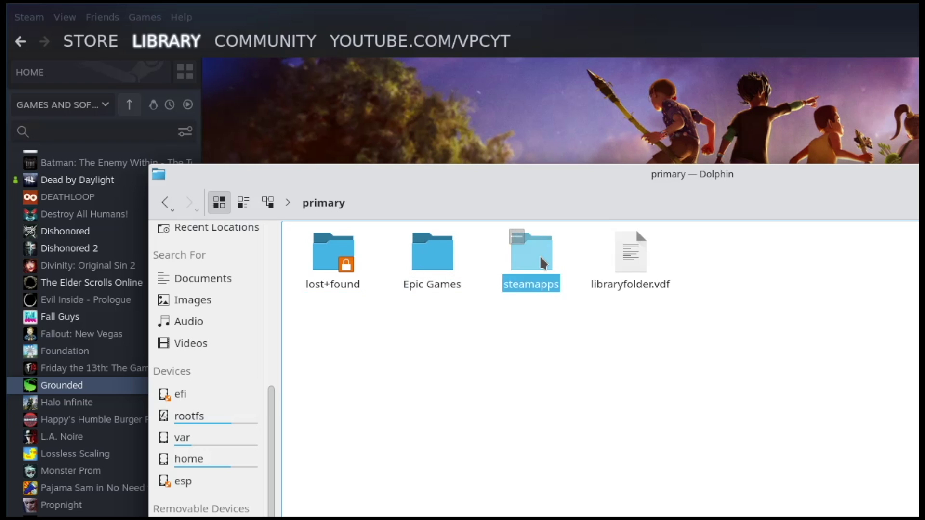
{"action": "double_click", "coordinate": [460, 268]}
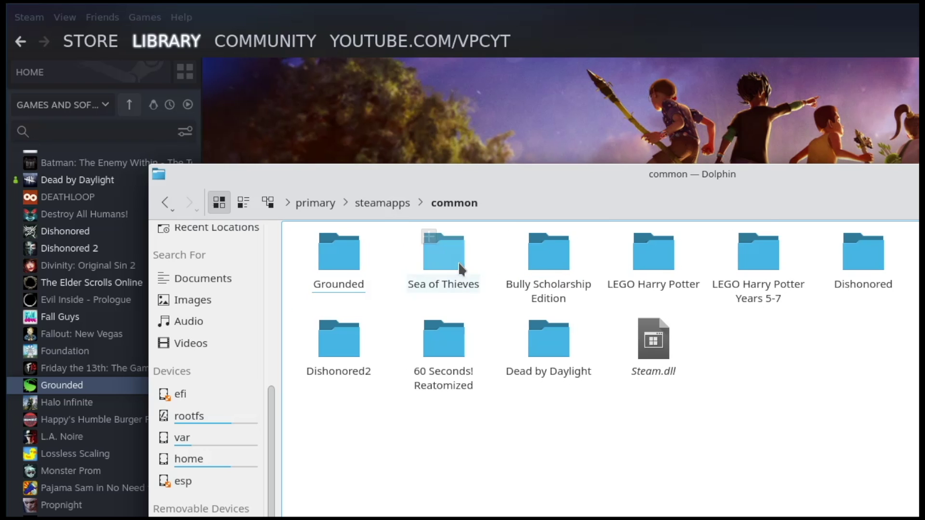
{"action": "double_click", "coordinate": [352, 263]}
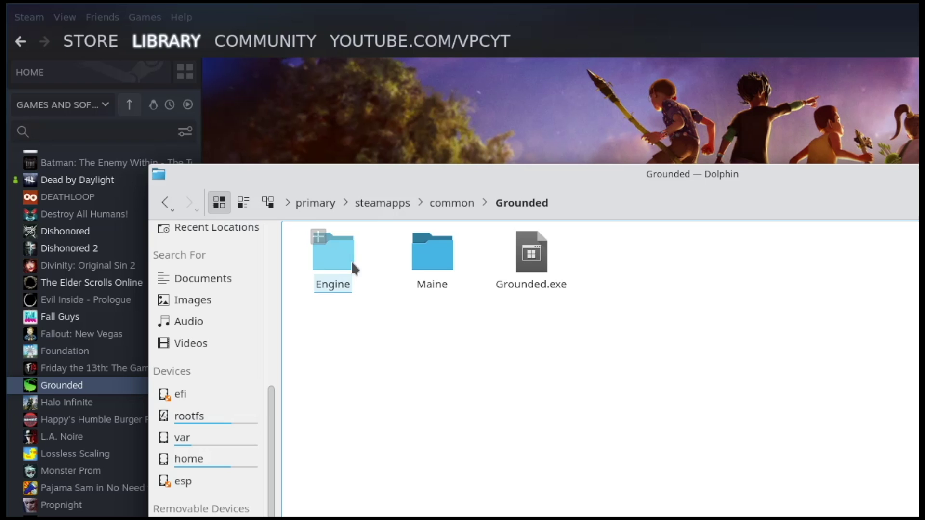
{"action": "double_click", "coordinate": [414, 264]}
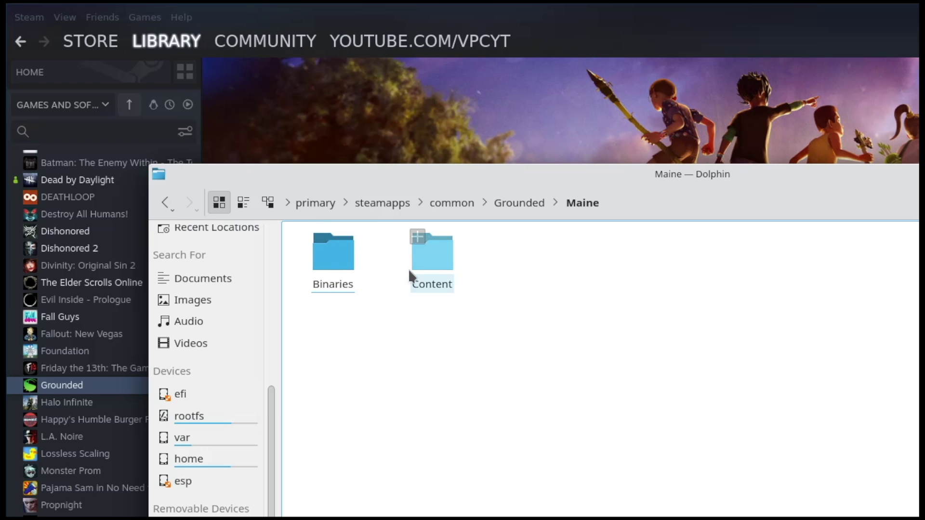
{"action": "double_click", "coordinate": [347, 260]}
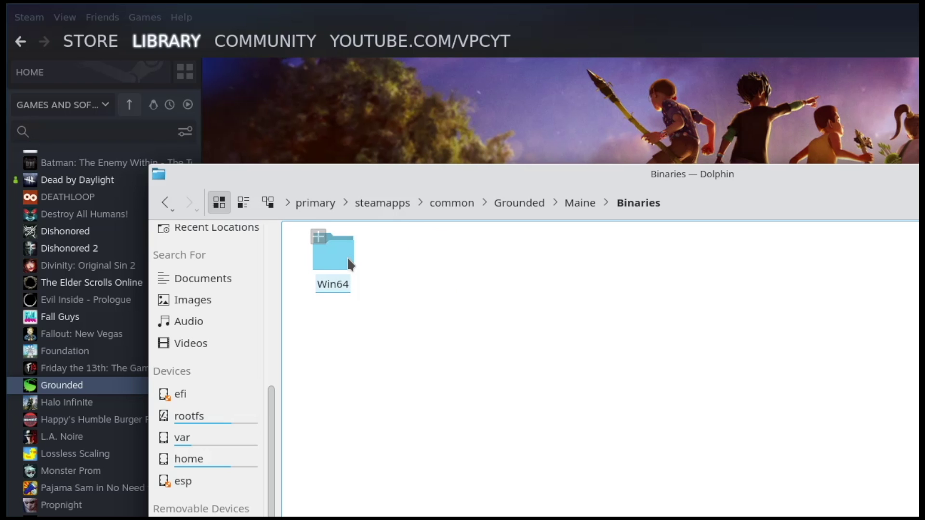
{"action": "double_click", "coordinate": [348, 260]}
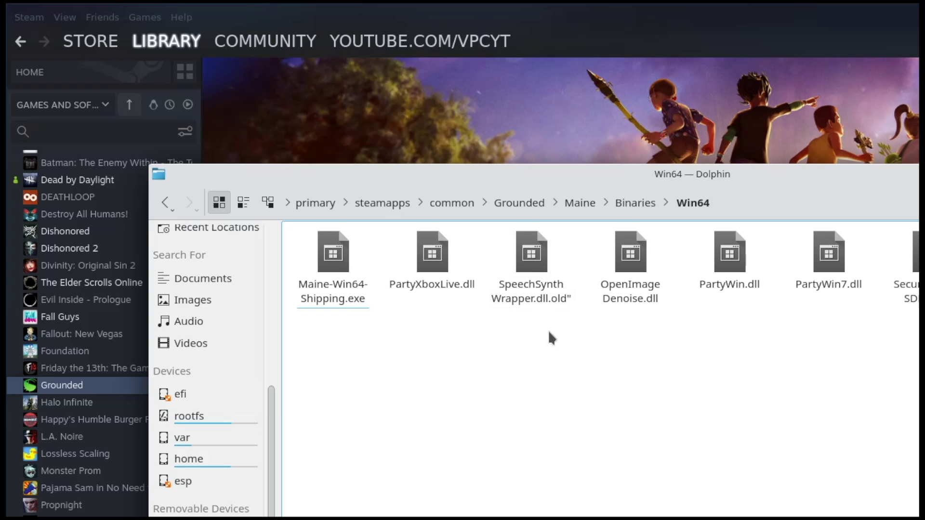
Rename the SpeechSynthWrapper file in the Win64 folder as SpeechSynthWrapper.dll.old, without the trailing quotation mark
{"action": "left_click", "coordinate": [550, 300]}
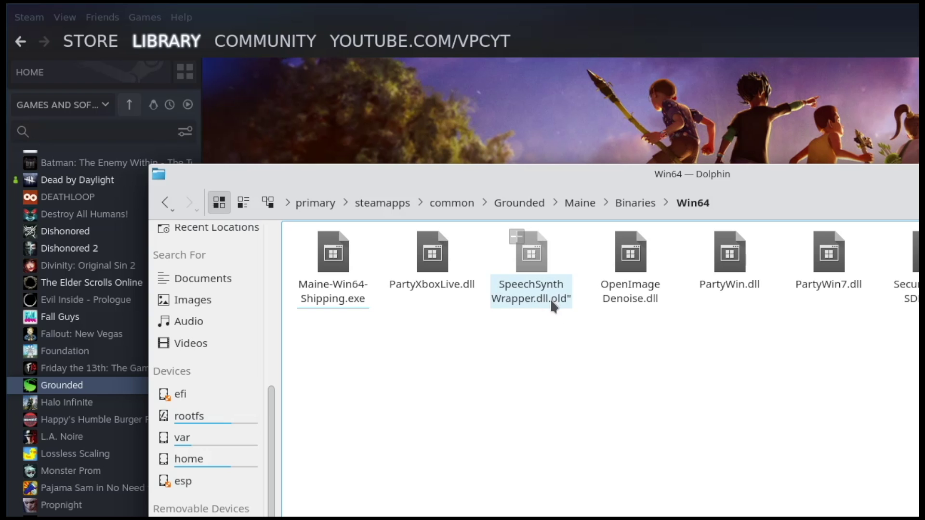
{"action": "key", "text": "F2"}
{"action": "left_click", "coordinate": [557, 300]}
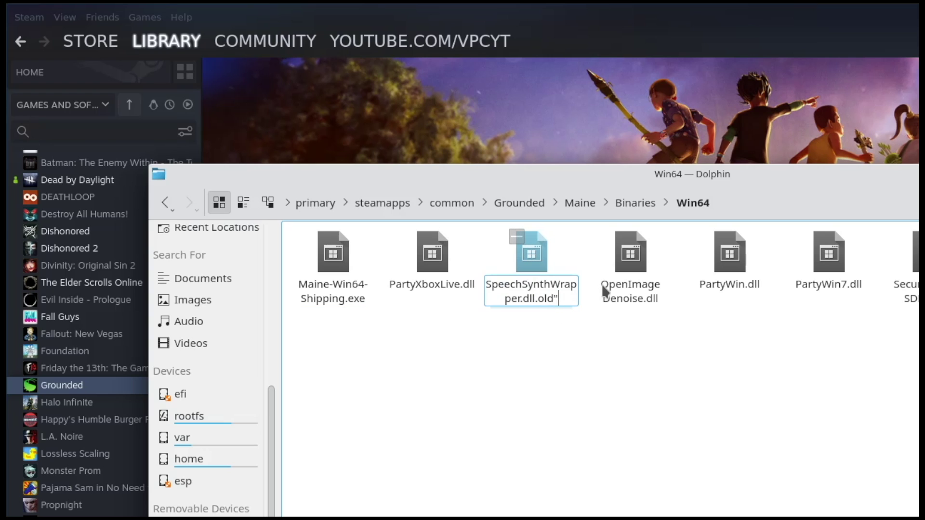
{"action": "key", "text": "BackSpace"}
{"action": "key", "text": "Return"}
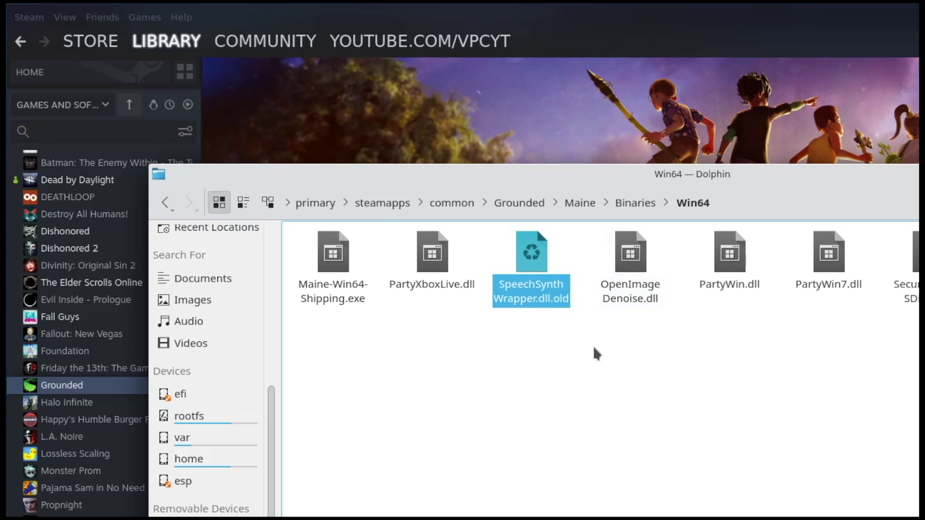
{"action": "left_click", "coordinate": [571, 358]}
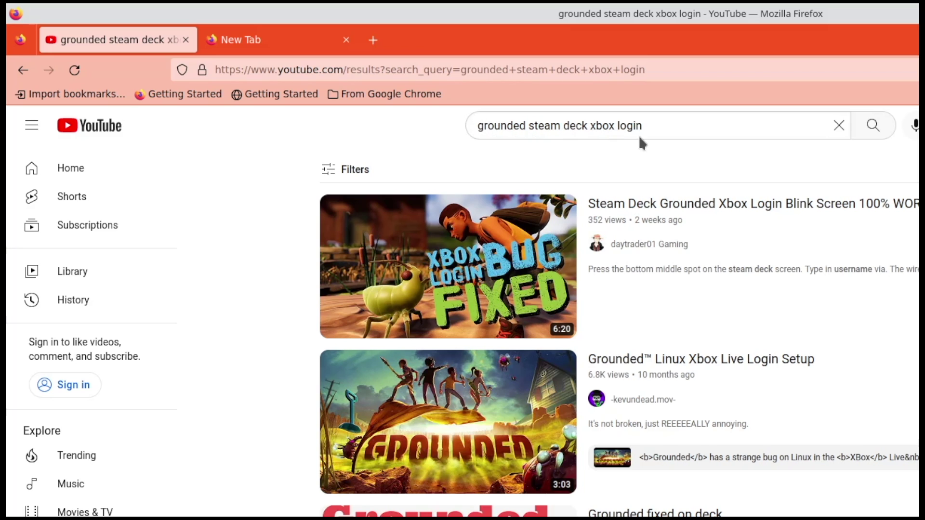
In Firefox, open the "Grounded™ Linux Xbox Live Login Setup" video from the YouTube search results
{"action": "mouse_move", "coordinate": [716, 389]}
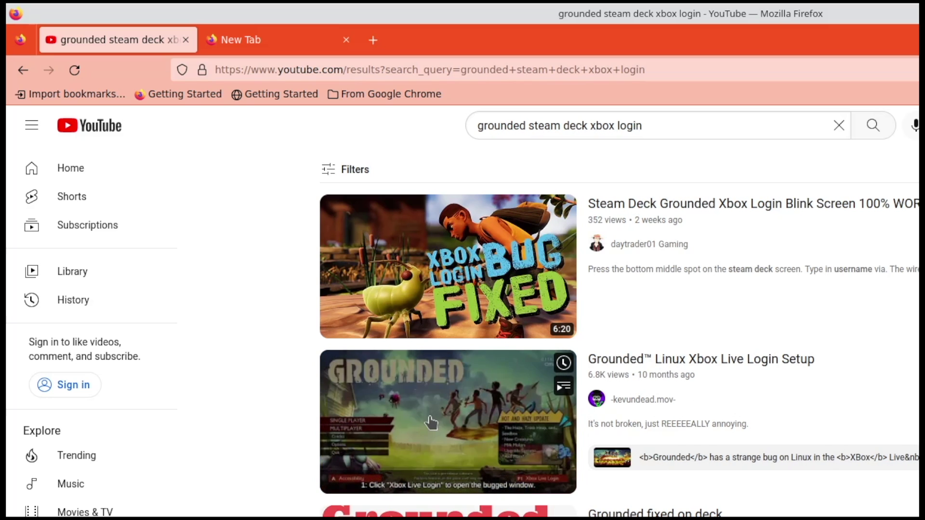
{"action": "mouse_move", "coordinate": [559, 492]}
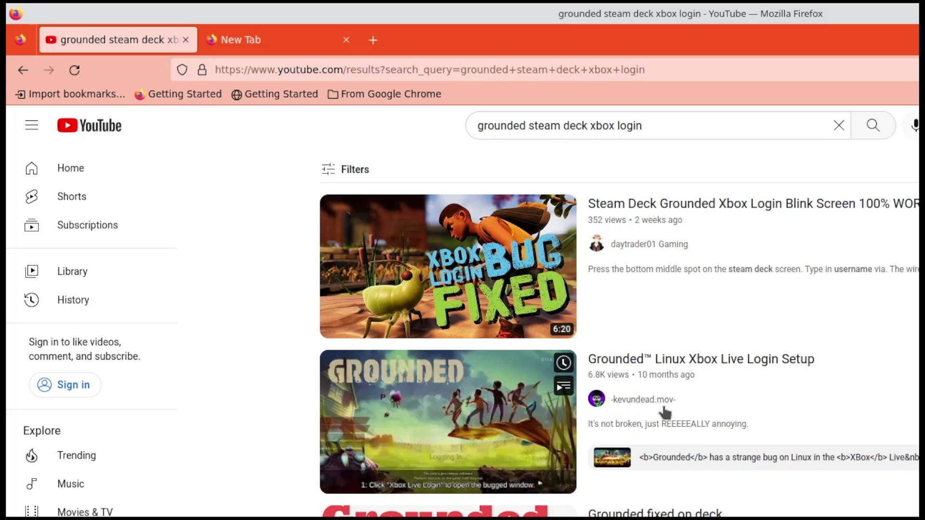
{"action": "left_click", "coordinate": [507, 428]}
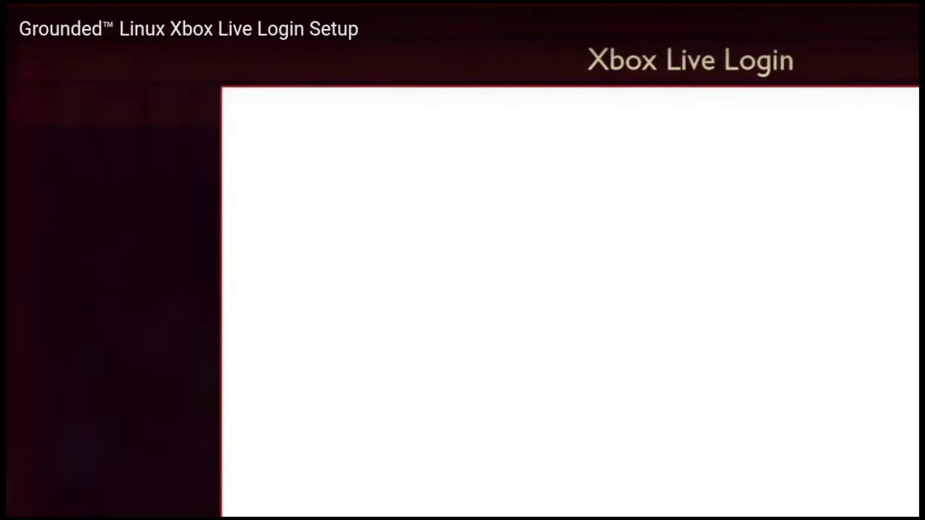
Replay and pause the video at the Xbox Live Login screen to examine where the green ellipse marks the window
{"action": "key", "text": "Left"}
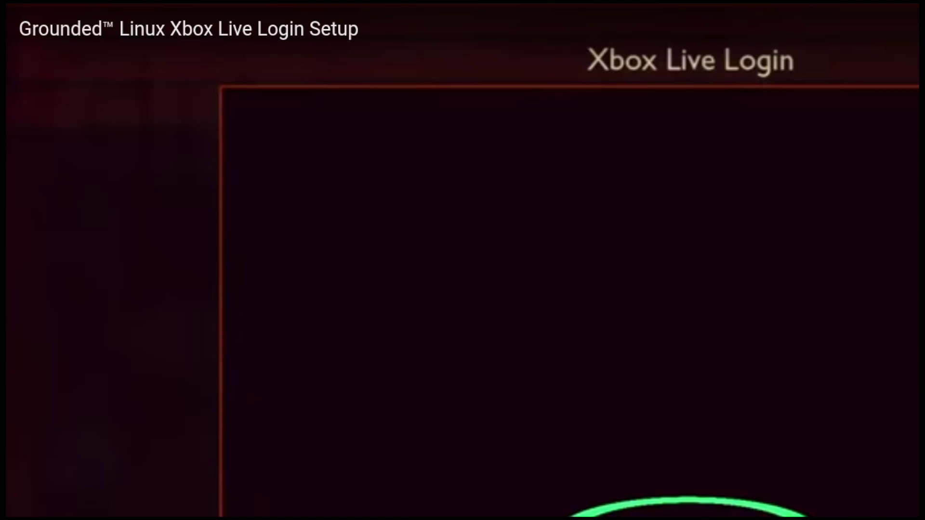
{"action": "key", "text": "space"}
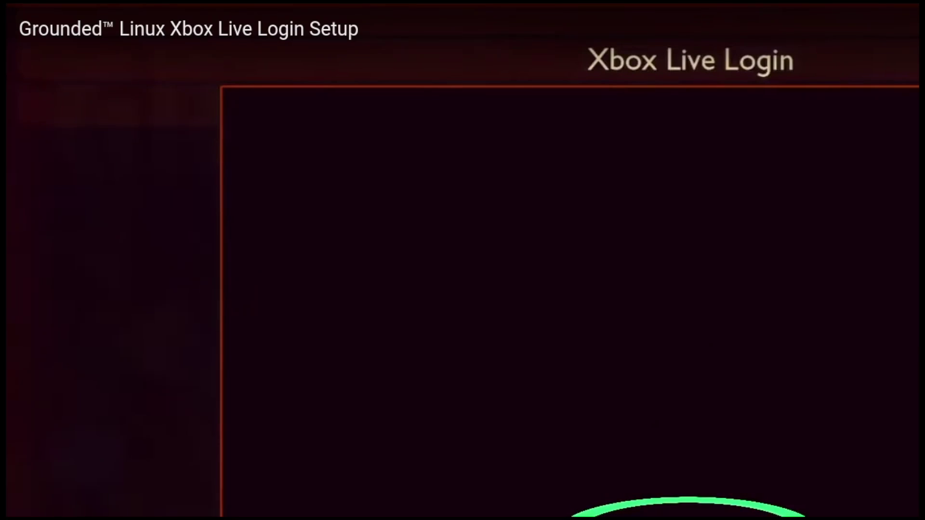
{"action": "key", "text": "space"}
{"action": "key", "text": "space"}
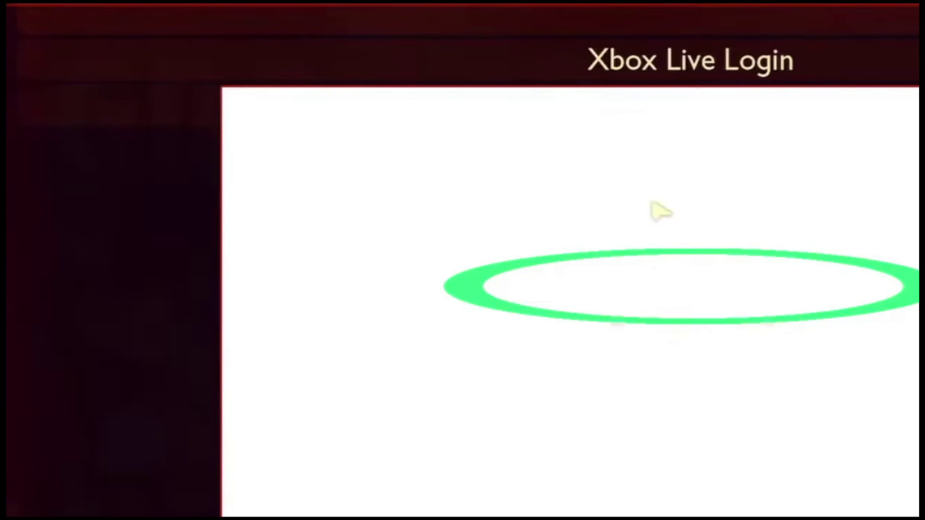
{"action": "key", "text": "space"}
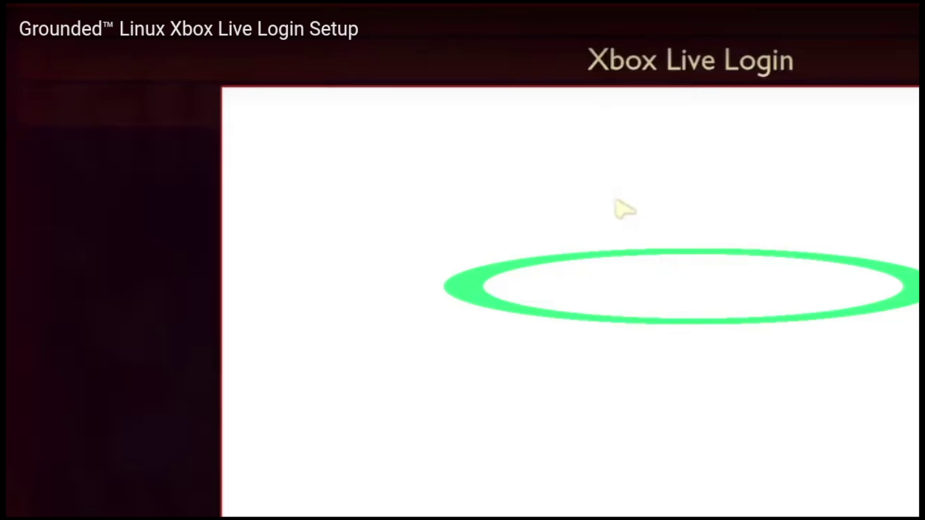
{"action": "key", "text": "Escape"}
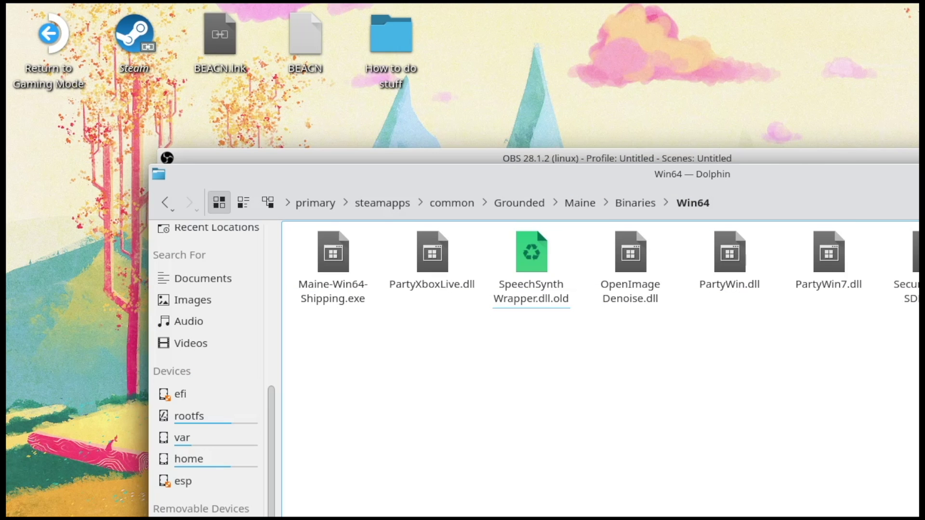
Create a new text file named Text File.txt on the desktop
{"action": "right_click", "coordinate": [565, 67]}
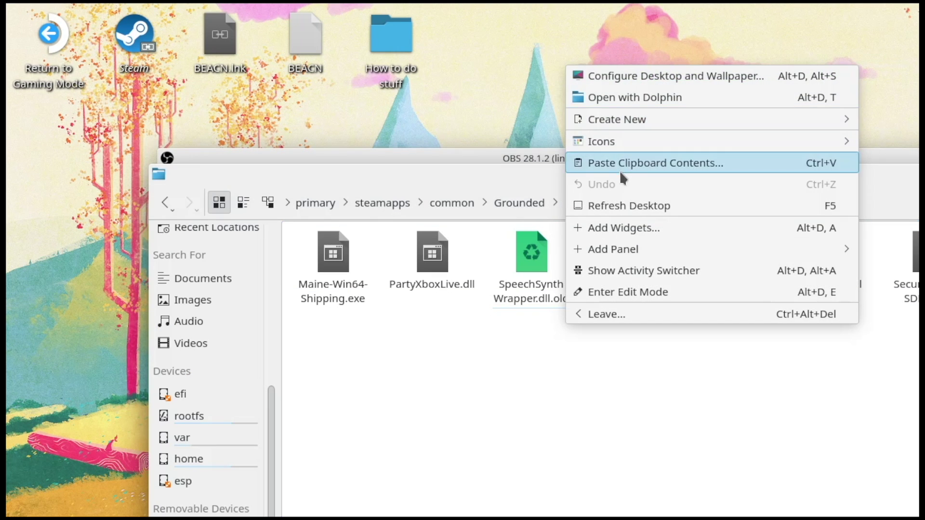
{"action": "mouse_move", "coordinate": [653, 127]}
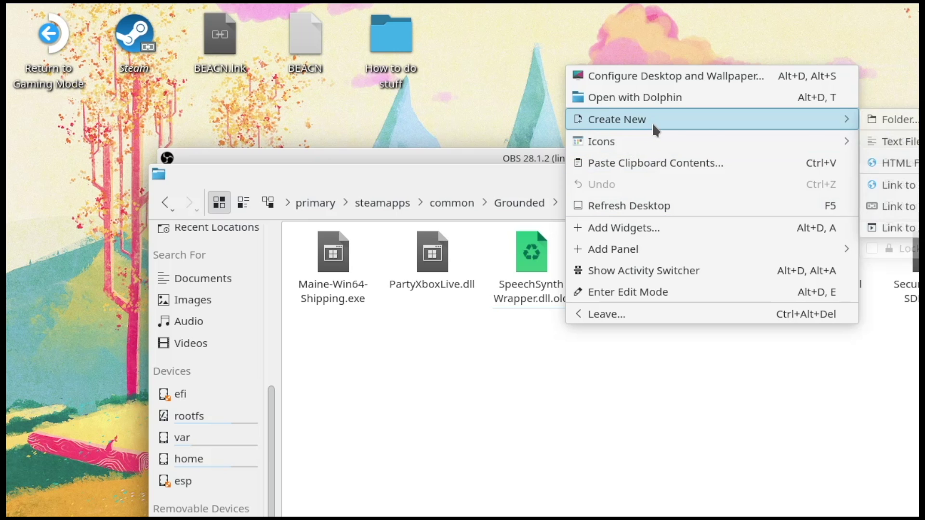
{"action": "left_click", "coordinate": [895, 144]}
{"action": "left_click", "coordinate": [737, 367]}
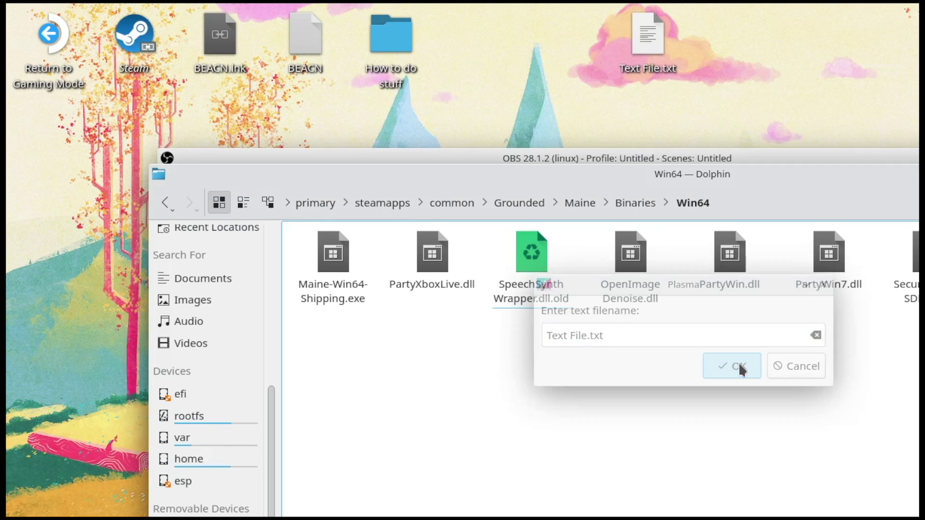
Open Text File.txt and enter the account e-mail on the first line and the account password on the second
{"action": "left_click", "coordinate": [651, 33]}
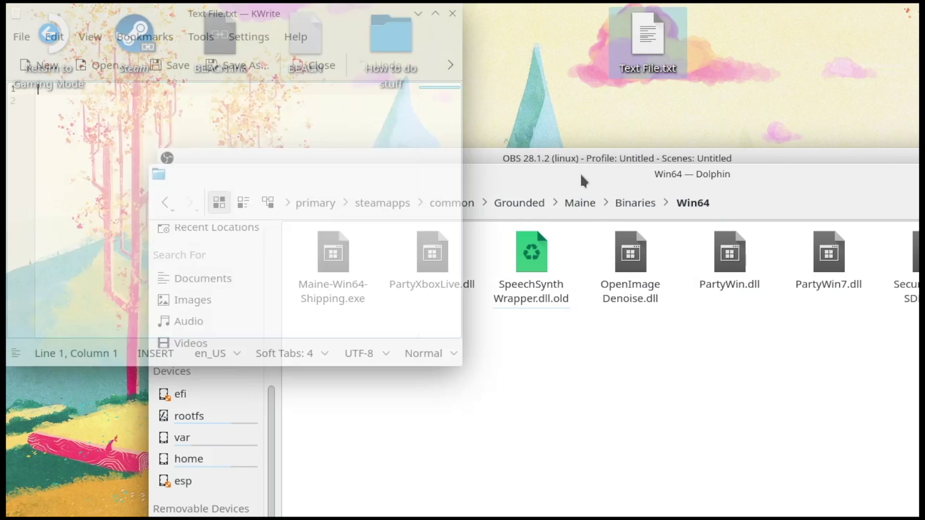
{"action": "type", "text": "e"}
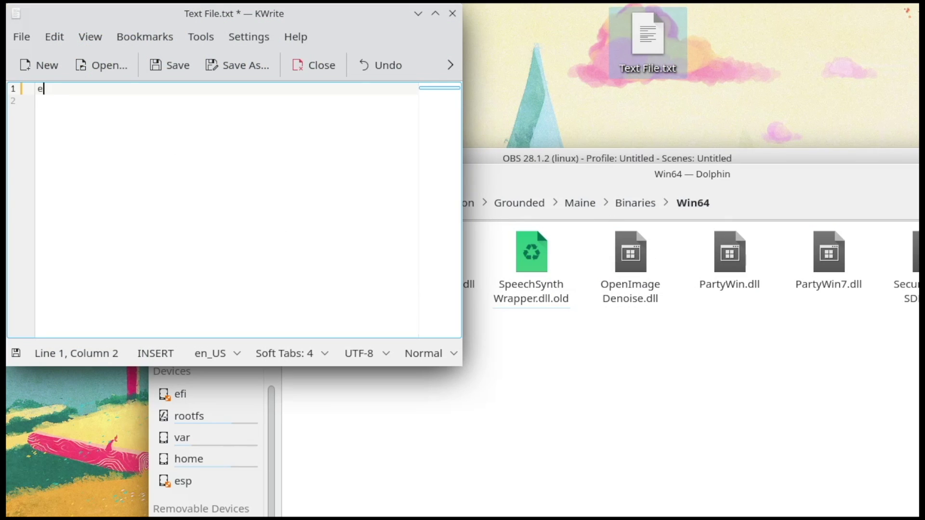
{"action": "type", "text": "xample@email.com"}
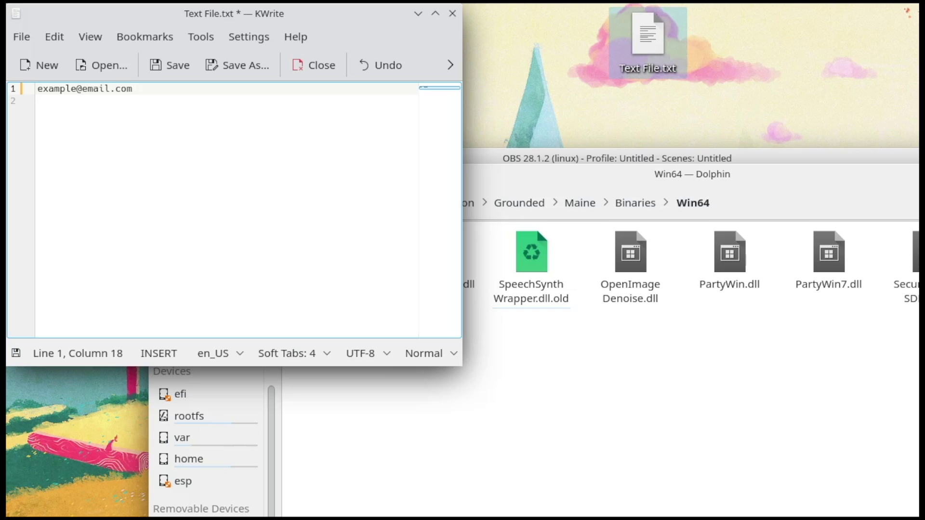
{"action": "key", "text": "Return"}
{"action": "type", "text": "Password"}
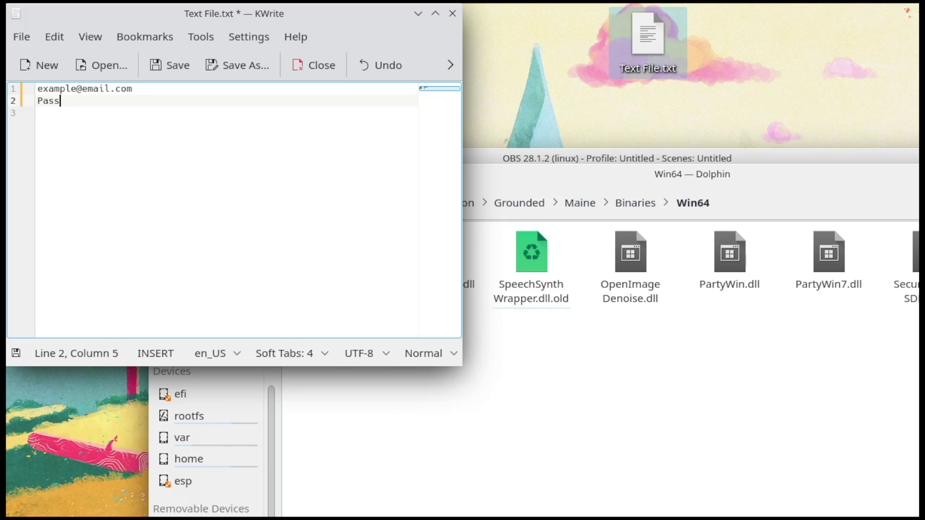
{"action": "left_click", "coordinate": [98, 222]}
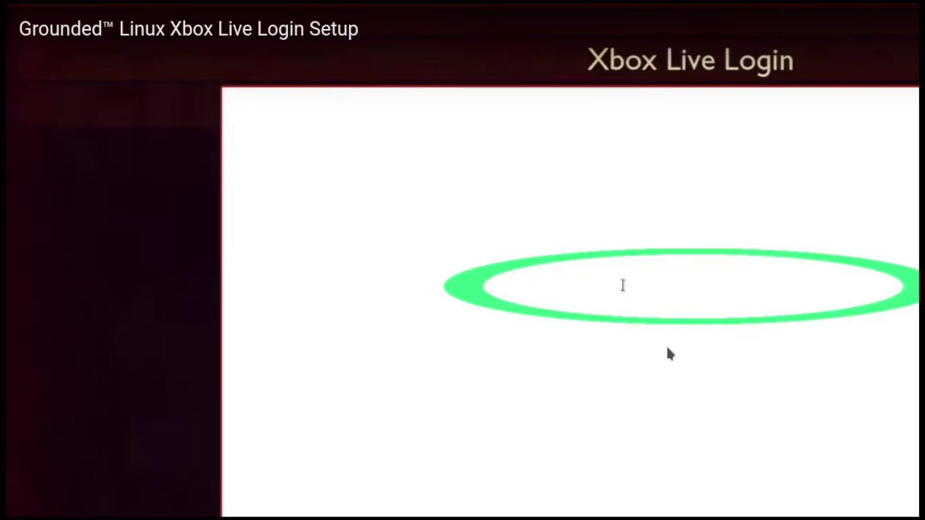
Switch to Text File.txt in KWrite and select the e-mail address on the first line
{"action": "key", "text": "alt+Tab"}
{"action": "key", "text": "alt+Tab"}
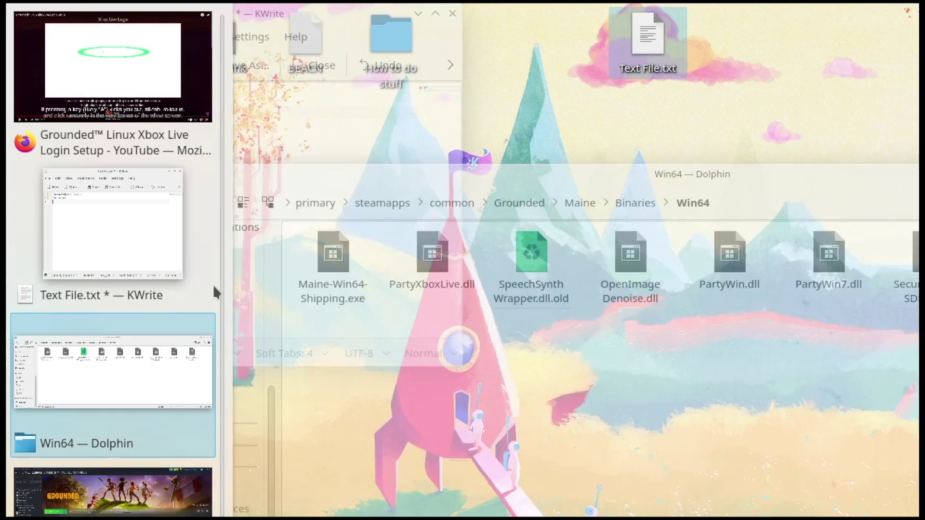
{"action": "key", "text": "alt+Tab"}
{"action": "key", "text": "alt+Tab"}
{"action": "key", "text": "alt+Tab"}
{"action": "key", "text": "alt+Tab"}
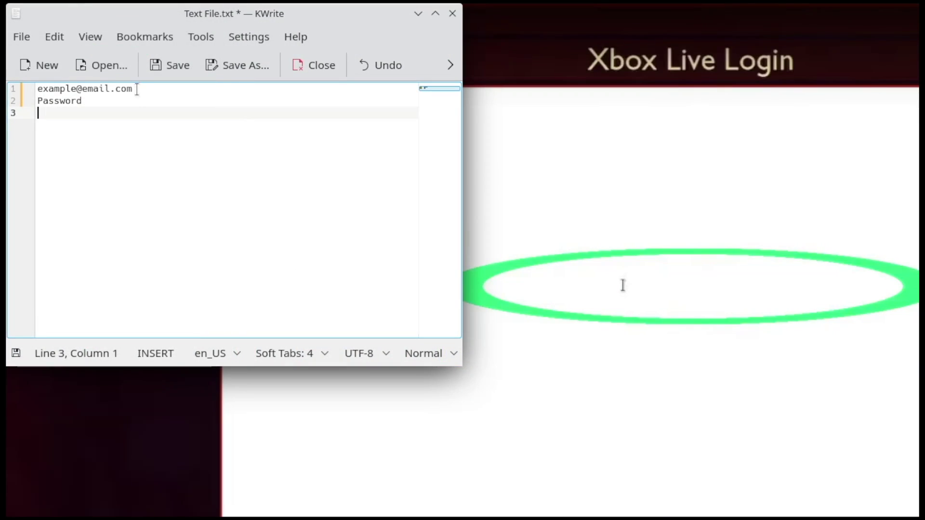
{"action": "left_click_drag", "start_coordinate": [133, 88], "coordinate": [37, 89]}
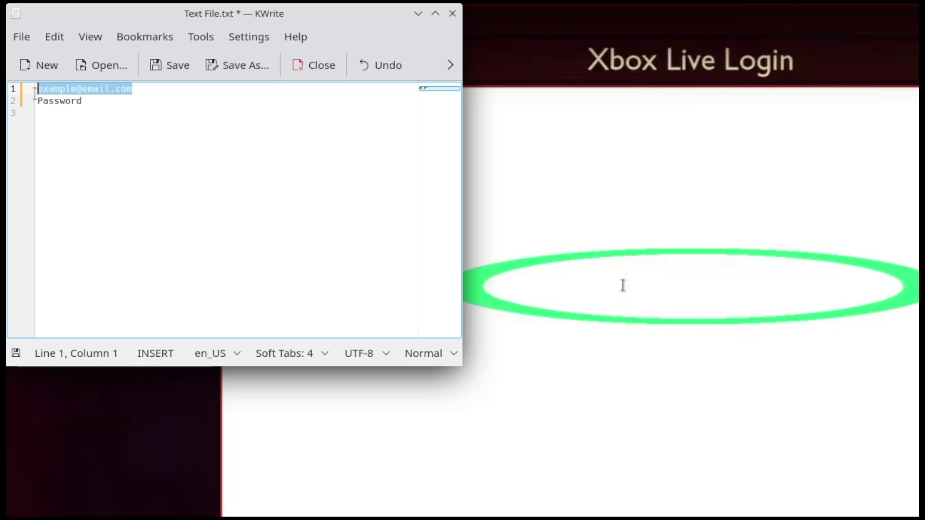
{"action": "left_click", "coordinate": [39, 100]}
{"action": "left_click_drag", "start_coordinate": [135, 90], "coordinate": [36, 93]}
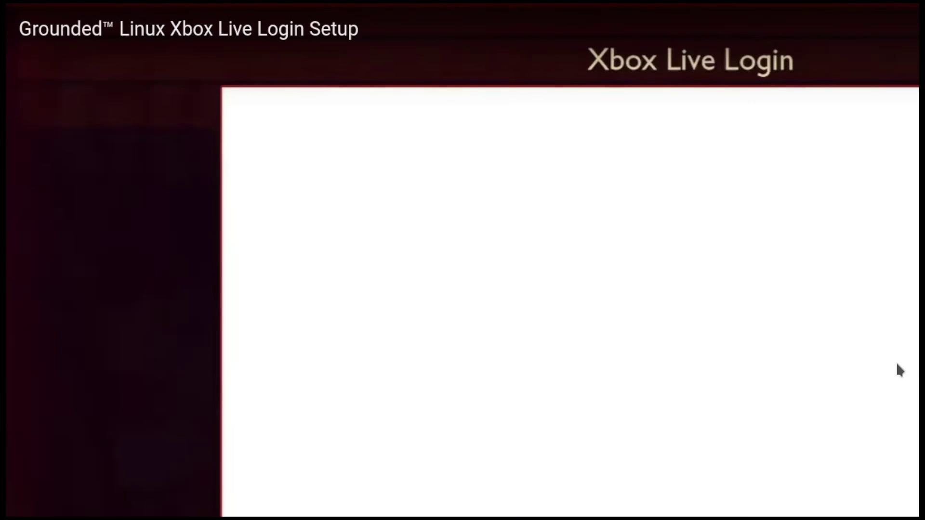
Play the login video up to the password field, and select the password on the second line of Text File.txt
{"action": "left_click", "coordinate": [667, 320]}
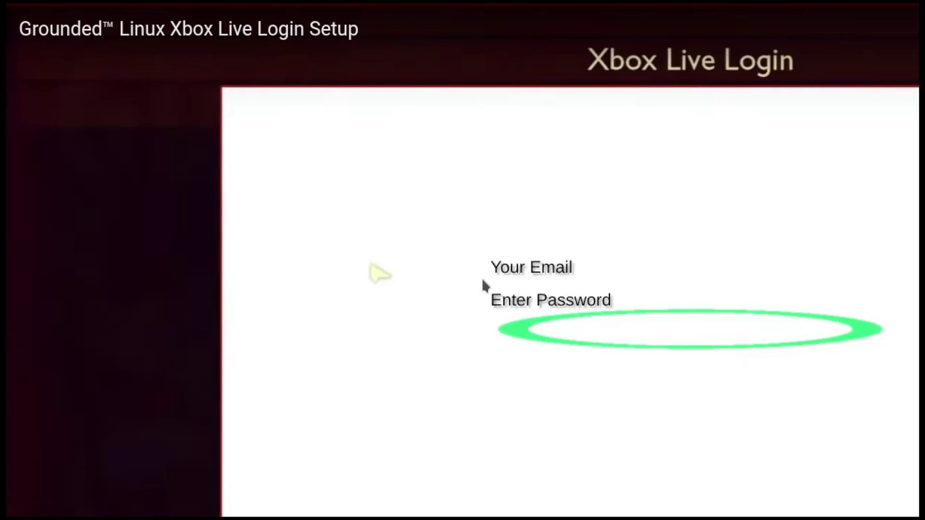
{"action": "key", "text": "alt+Tab"}
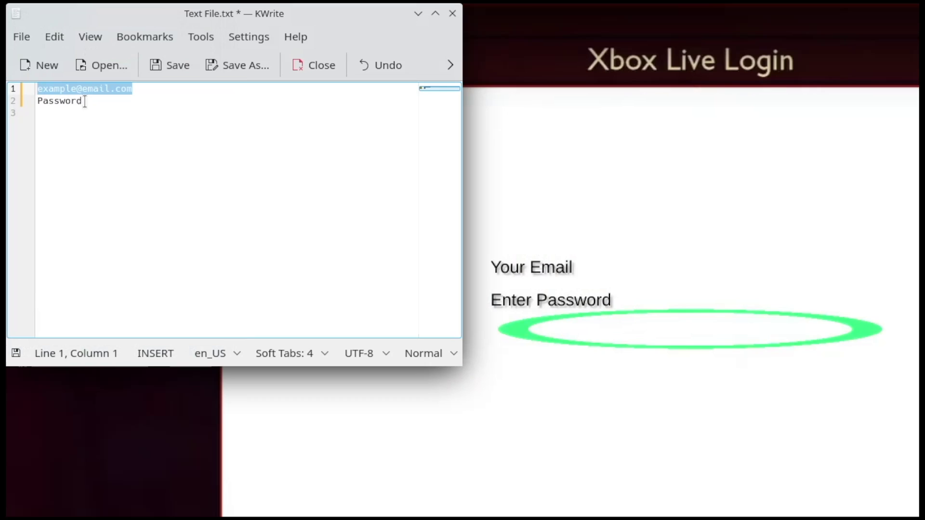
{"action": "left_click_drag", "start_coordinate": [82, 101], "coordinate": [37, 100]}
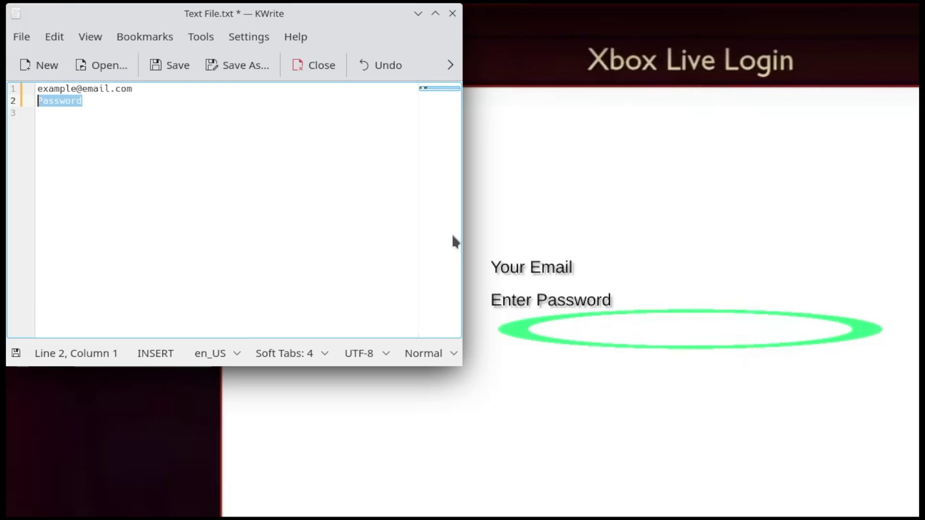
Return to the video in Firefox and play and pause it to examine where the pointer locates the hidden e-mail and password fields
{"action": "left_click", "coordinate": [881, 227]}
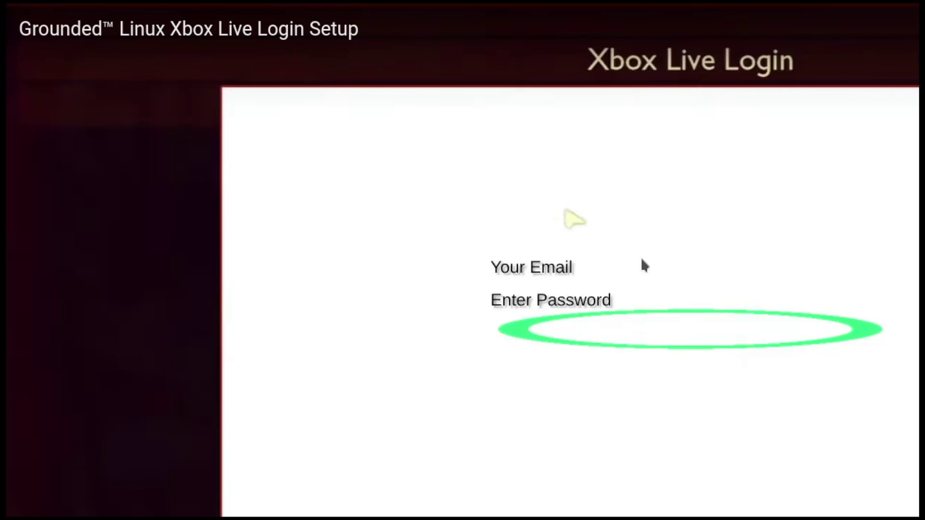
{"action": "left_click", "coordinate": [655, 270]}
{"action": "left_click", "coordinate": [677, 235]}
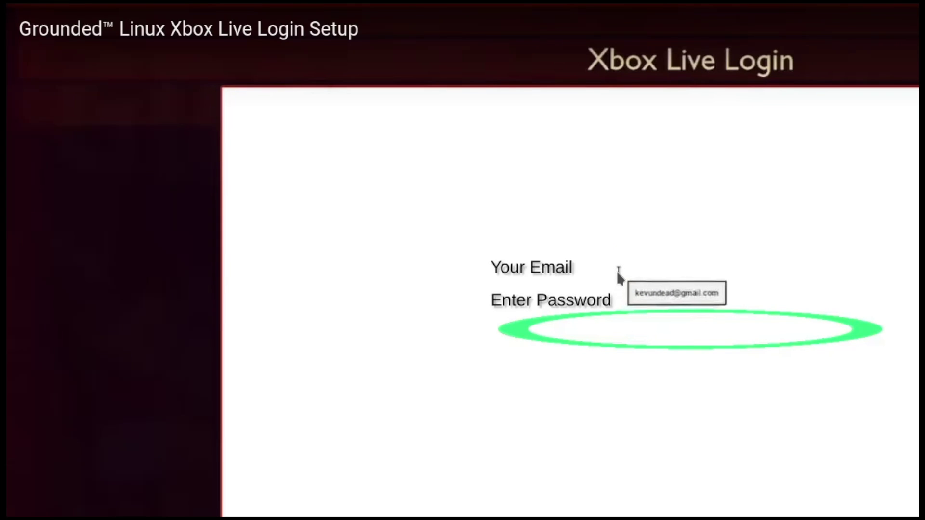
{"action": "left_click", "coordinate": [757, 225]}
{"action": "left_click", "coordinate": [764, 212]}
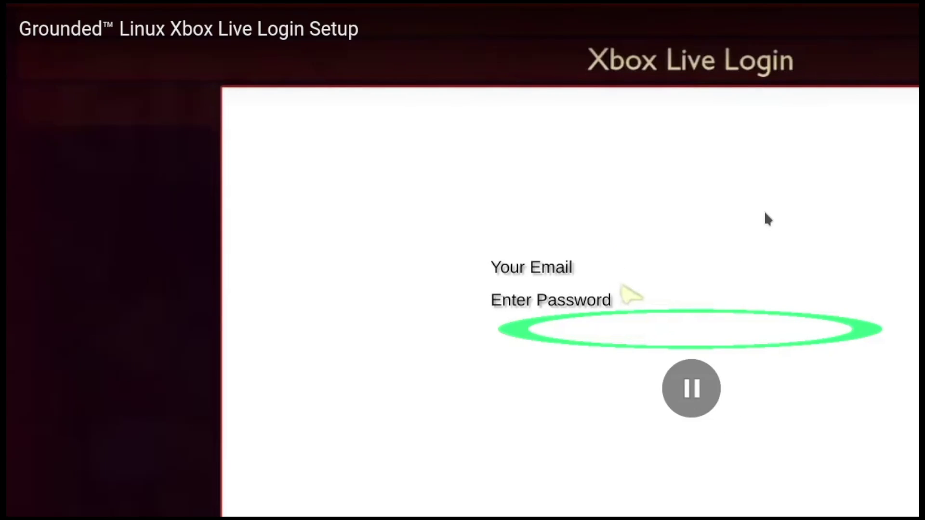
{"action": "left_click", "coordinate": [765, 213]}
{"action": "left_click", "coordinate": [765, 214]}
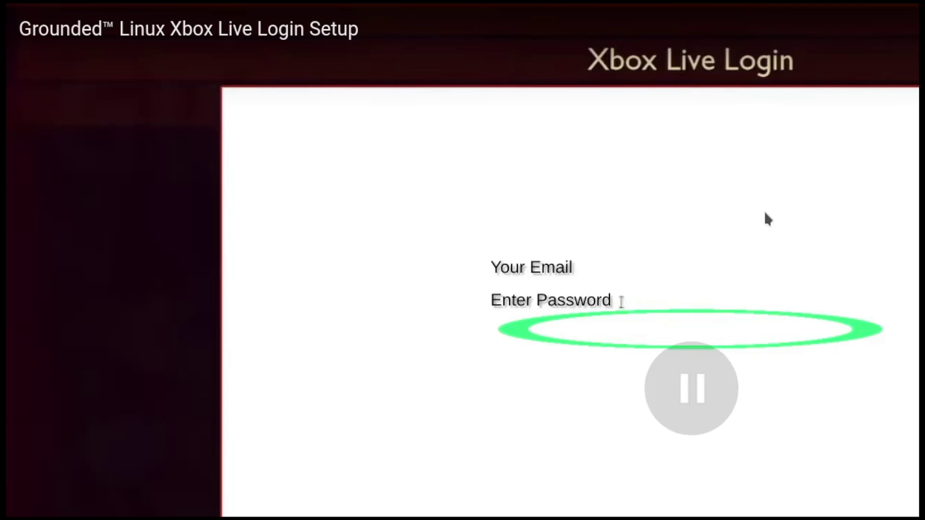
{"action": "left_click", "coordinate": [765, 213]}
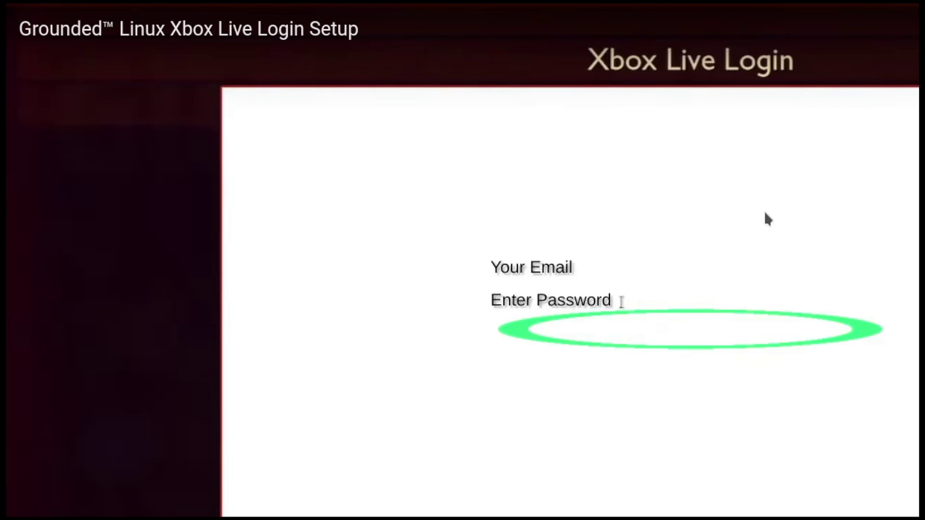
{"action": "left_click", "coordinate": [765, 213]}
{"action": "left_click", "coordinate": [734, 180]}
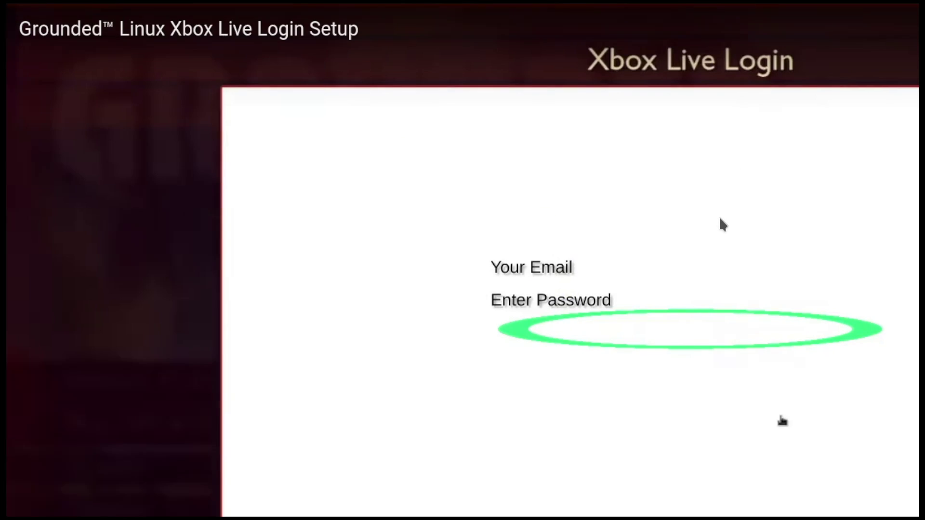
Skip back in the video and pause it to examine where the small green ellipse marks the blank login window
{"action": "key", "text": "Left"}
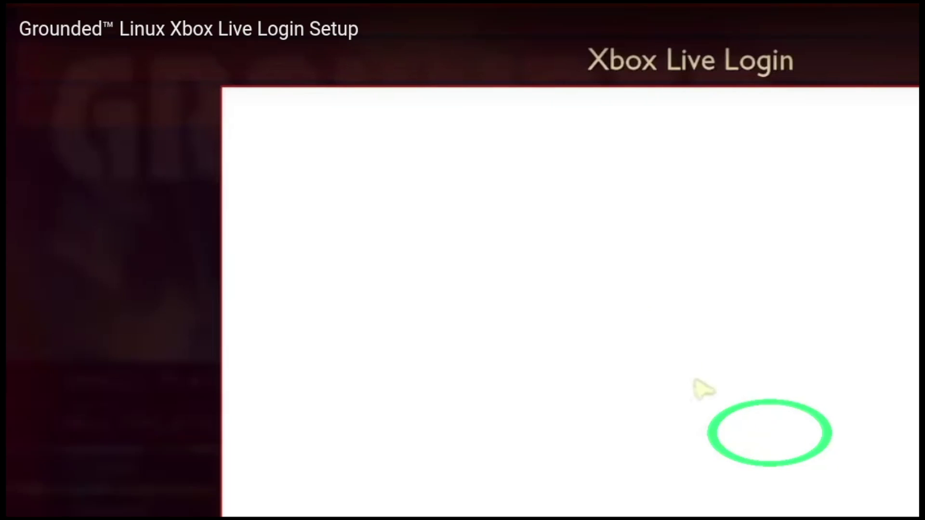
{"action": "key", "text": "space"}
{"action": "left_click", "coordinate": [772, 430]}
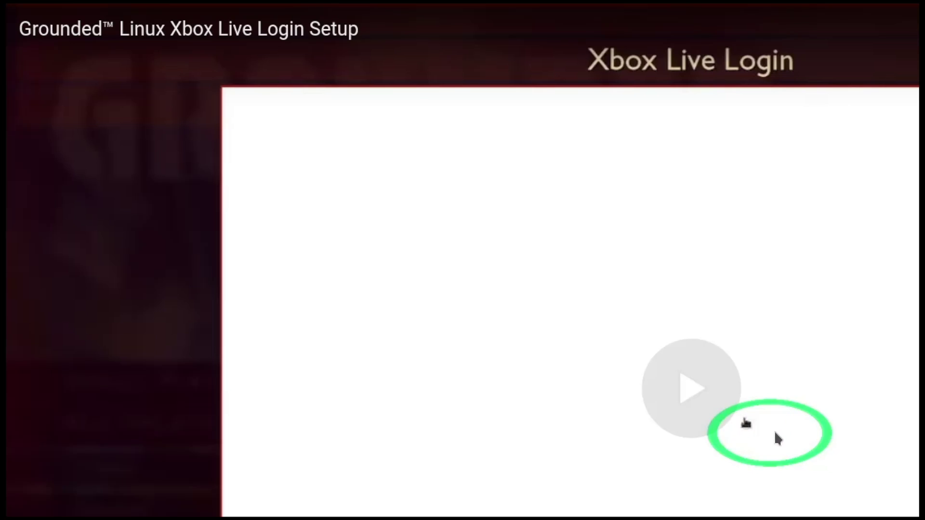